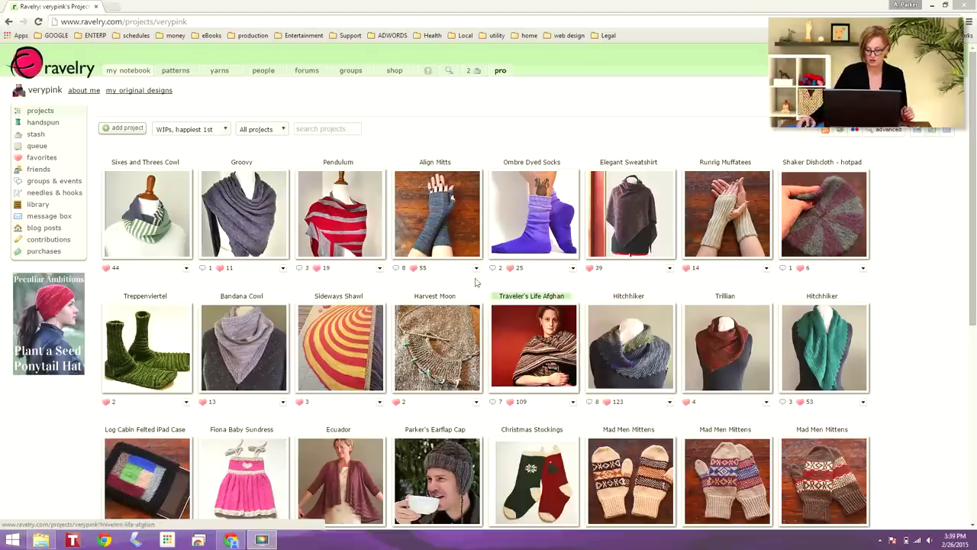
# - Start a new project named Mom's Cowl
pyautogui.click(120, 128)
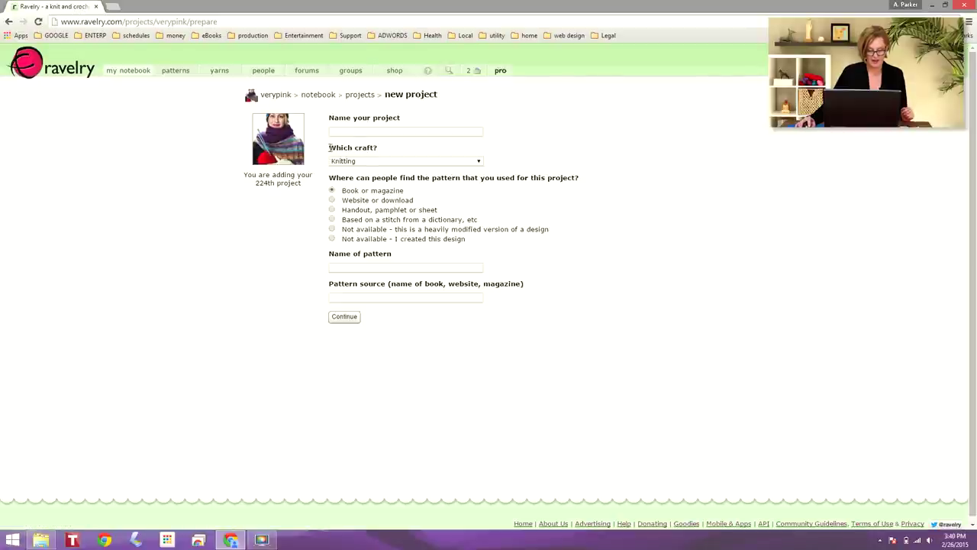
pyautogui.click(372, 132)
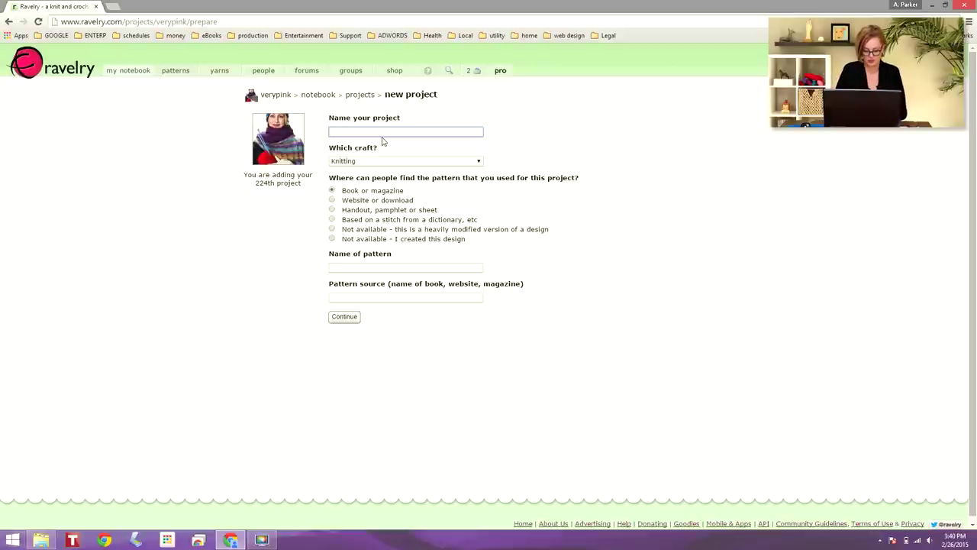
pyautogui.write("Mom's Cowl")
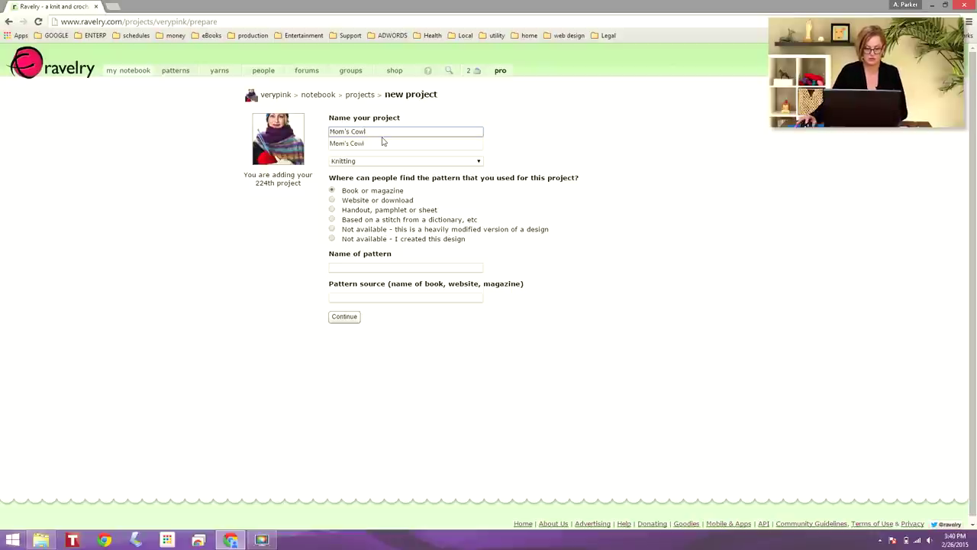
pyautogui.click(372, 144)
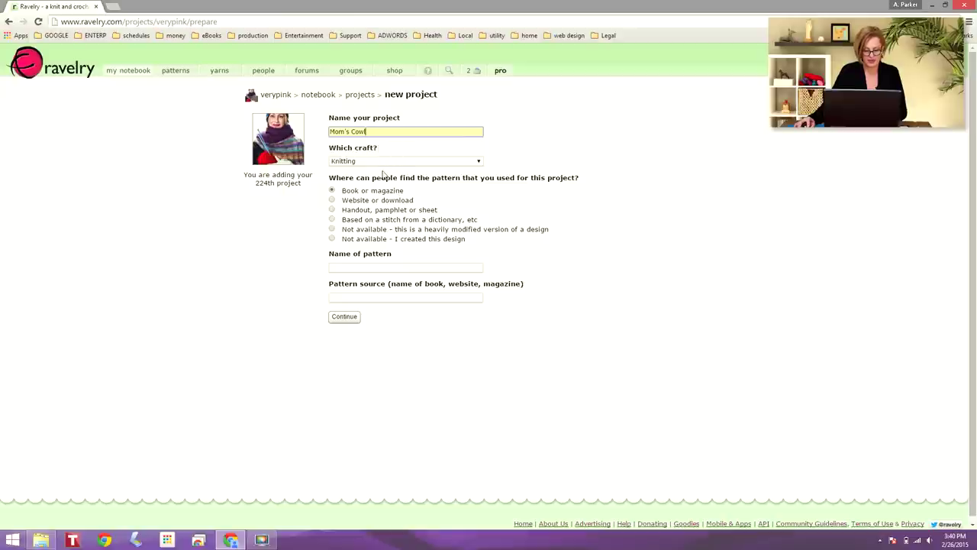
# - Choose website pattern Sixes and Threes Cowl, set the verypink source, and continue
pyautogui.click(332, 201)
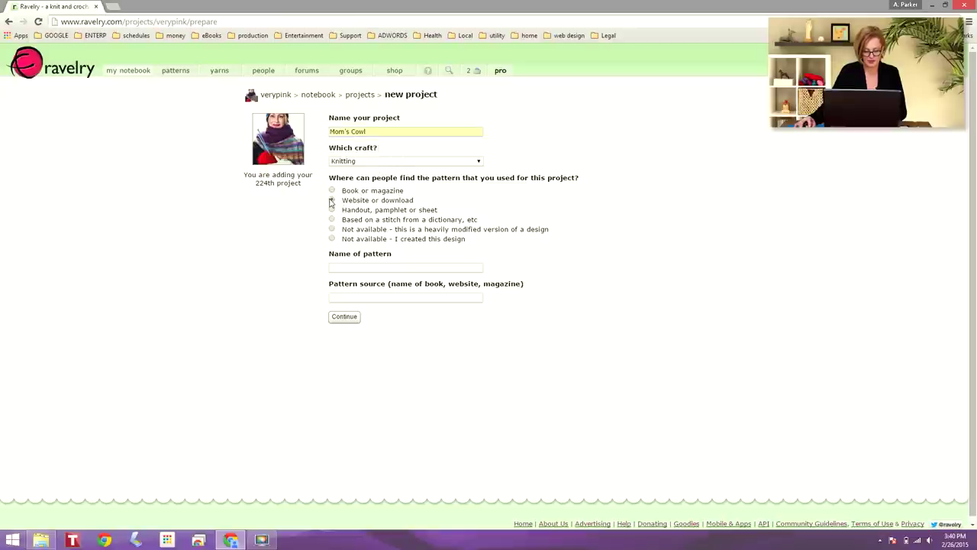
pyautogui.click(347, 266)
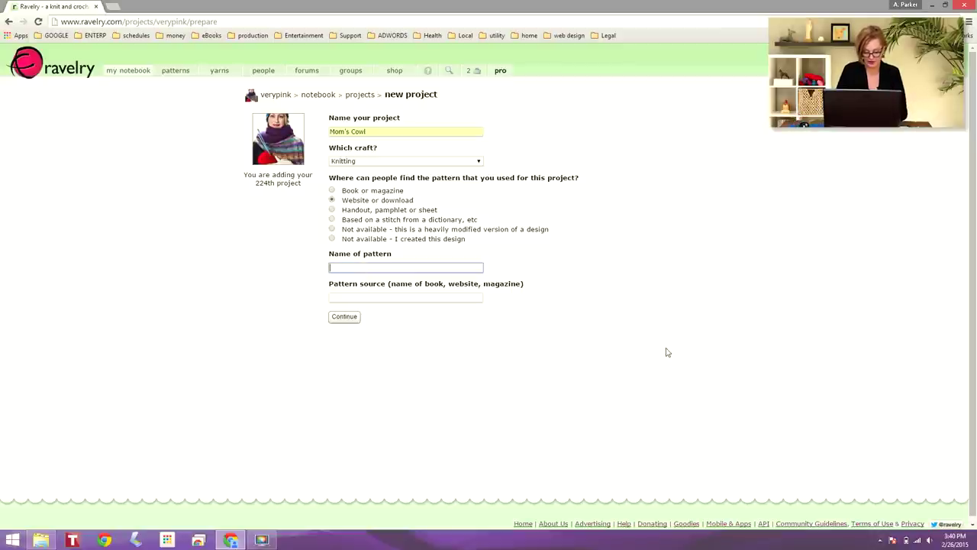
pyautogui.write('Sixes and Threes Cowl')
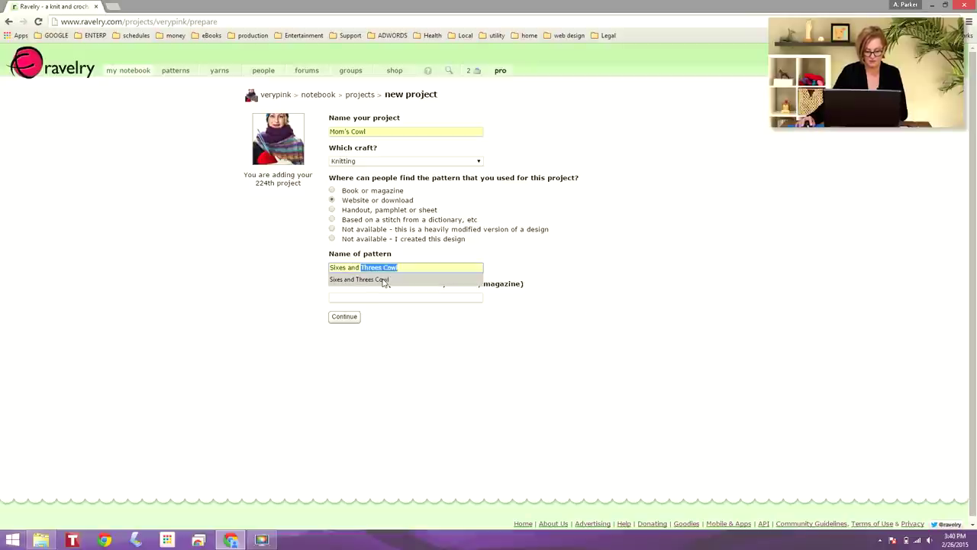
pyautogui.click(386, 280)
pyautogui.click(388, 298)
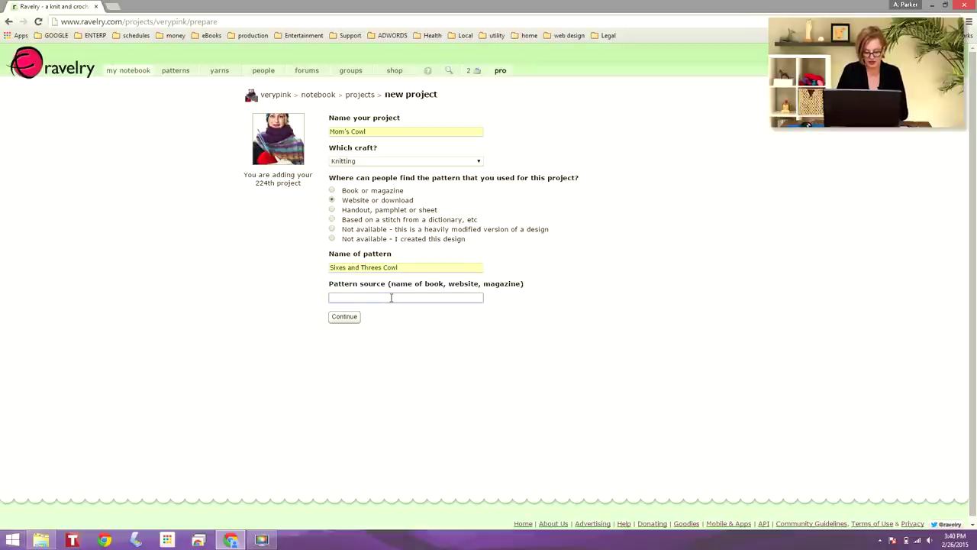
pyautogui.write('verypin')
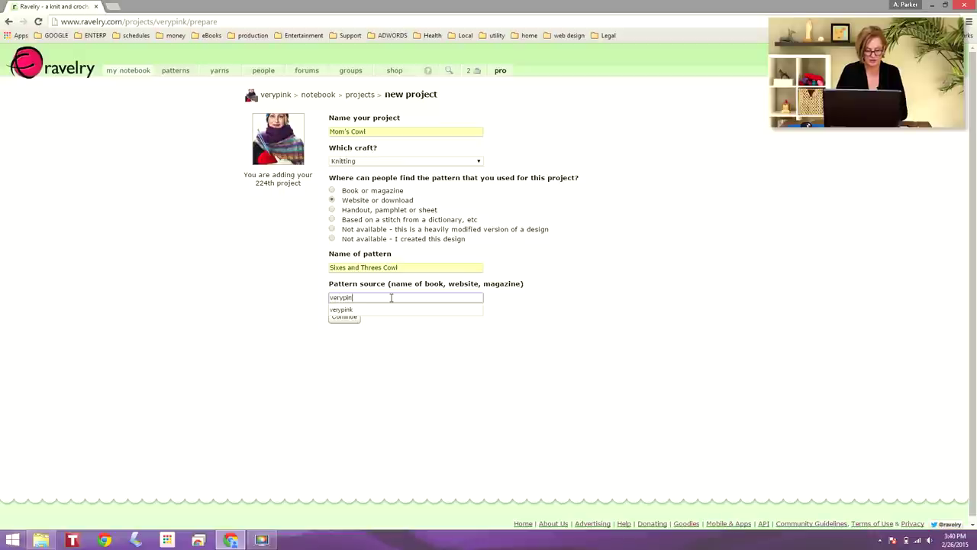
pyautogui.write('k')
pyautogui.click(399, 310)
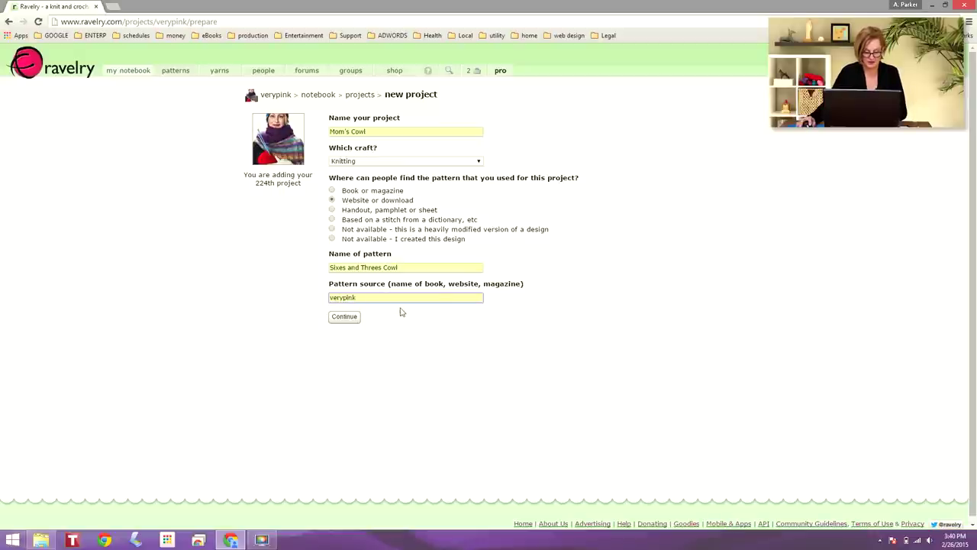
pyautogui.click(344, 316)
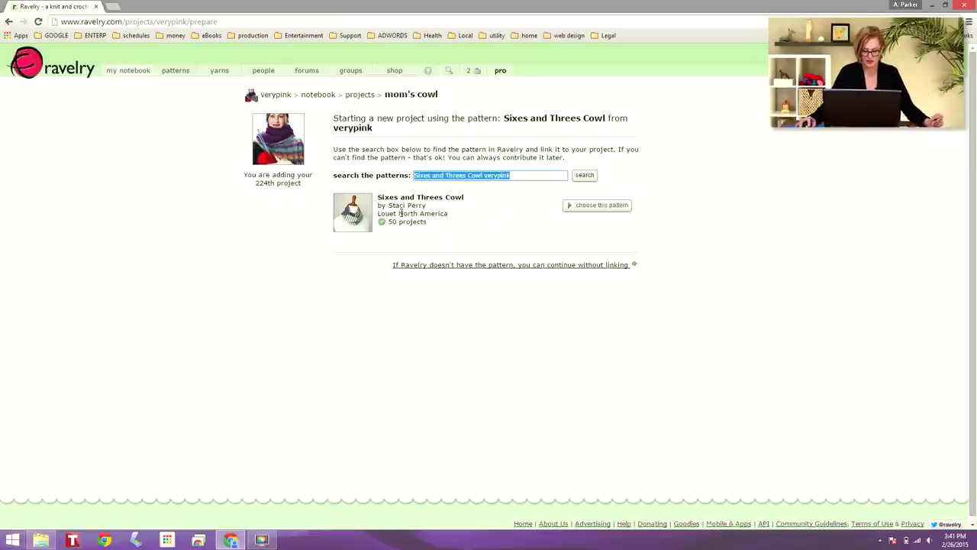
# - Choose the Sixes and Threes Cowl search result as the project's pattern
pyautogui.click(596, 209)
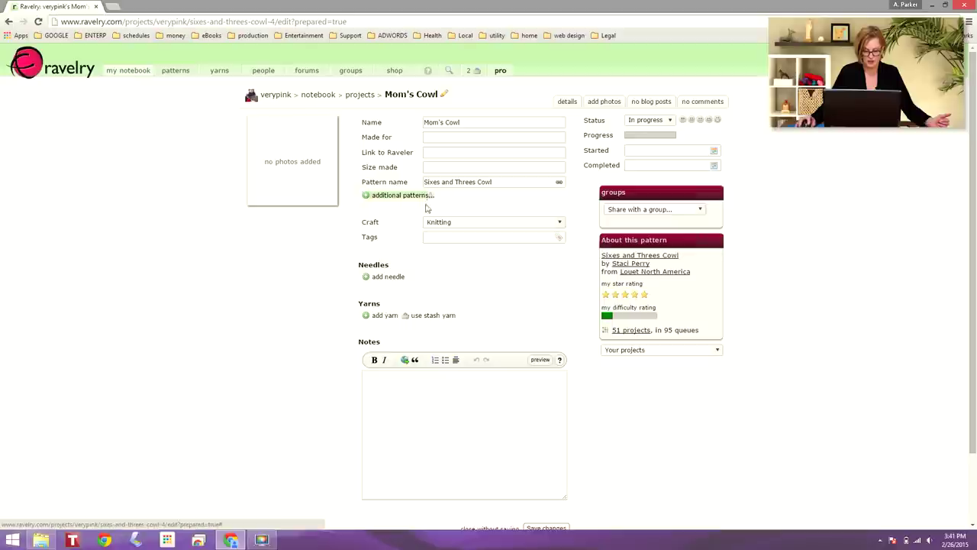
# - Enter the tags 'cowl' and 'stripes', then close the tag suggestions helper
pyautogui.click(441, 237)
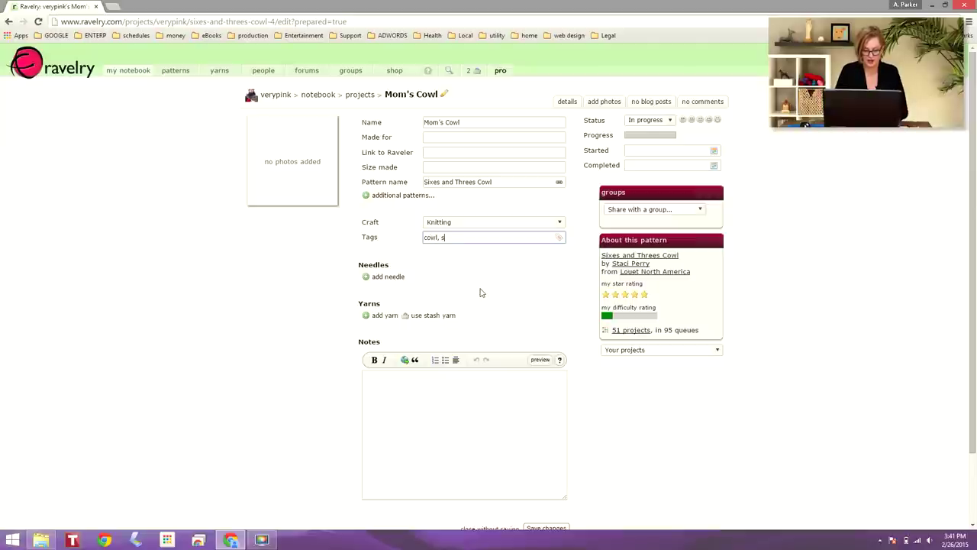
pyautogui.click(559, 240)
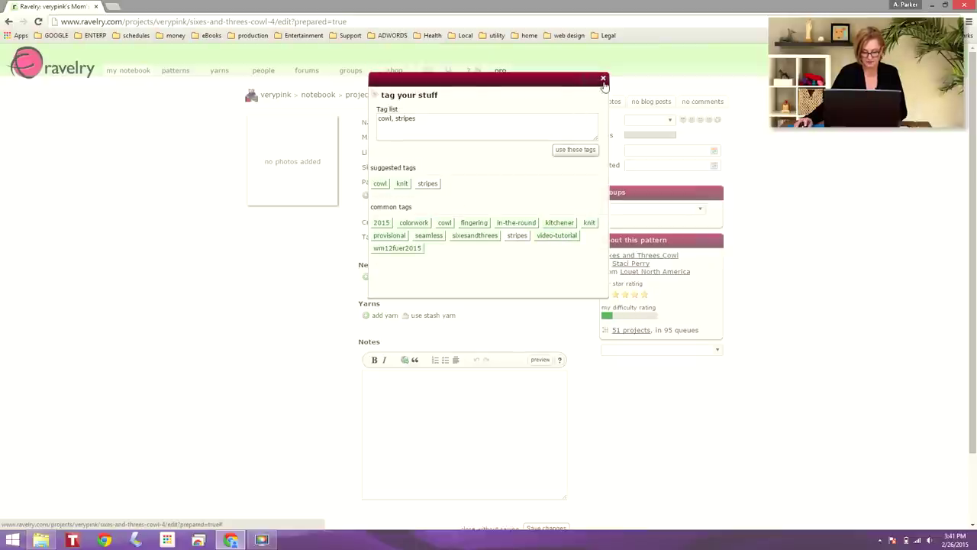
pyautogui.click(603, 80)
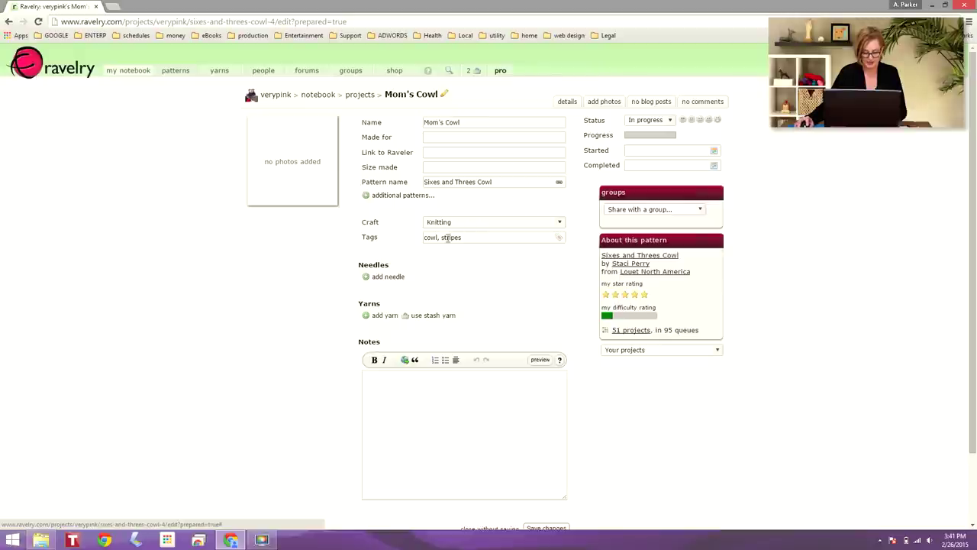
# - Add a needle entry, browsing the size list but leaving the size unselected
pyautogui.click(389, 276)
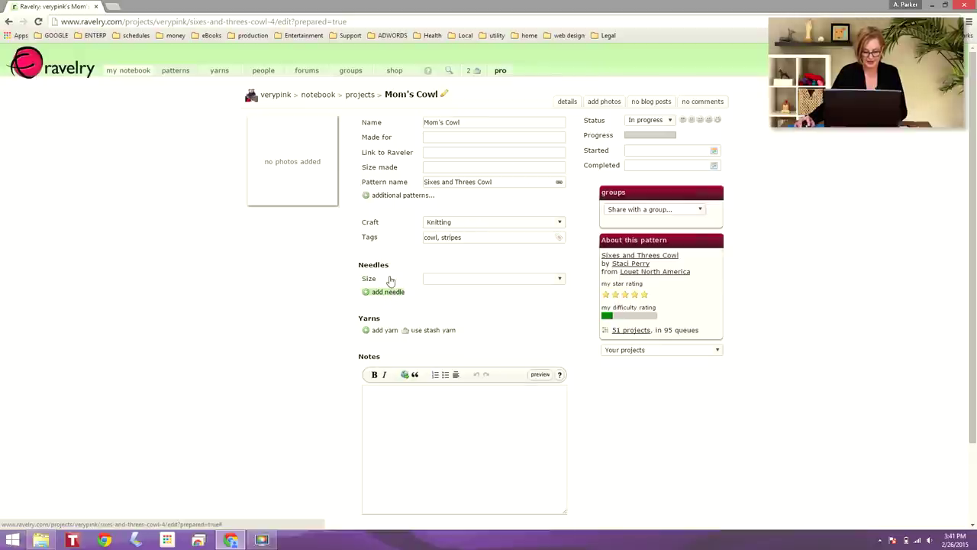
pyautogui.click(458, 279)
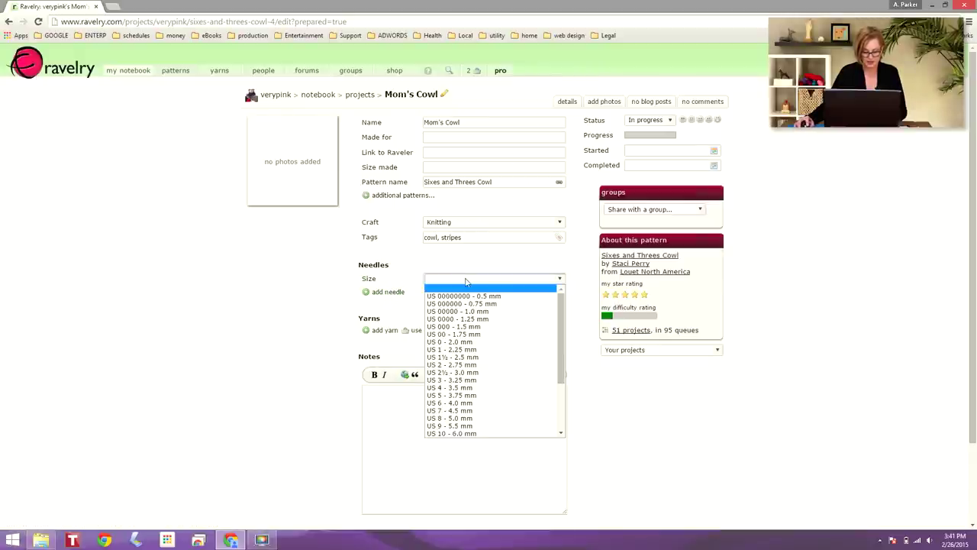
pyautogui.scroll(-3, 493, 310)
pyautogui.click(327, 266)
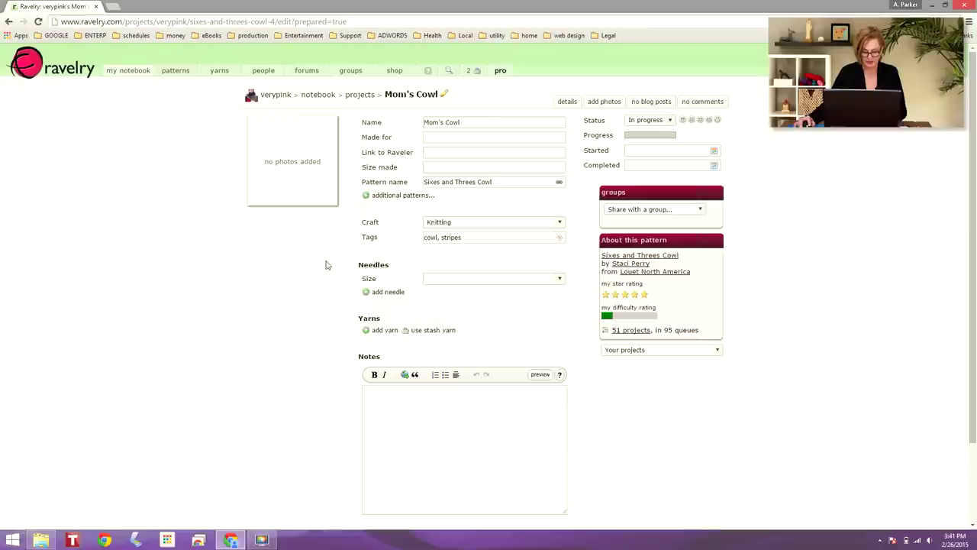
pyautogui.scroll(-1, 349, 253)
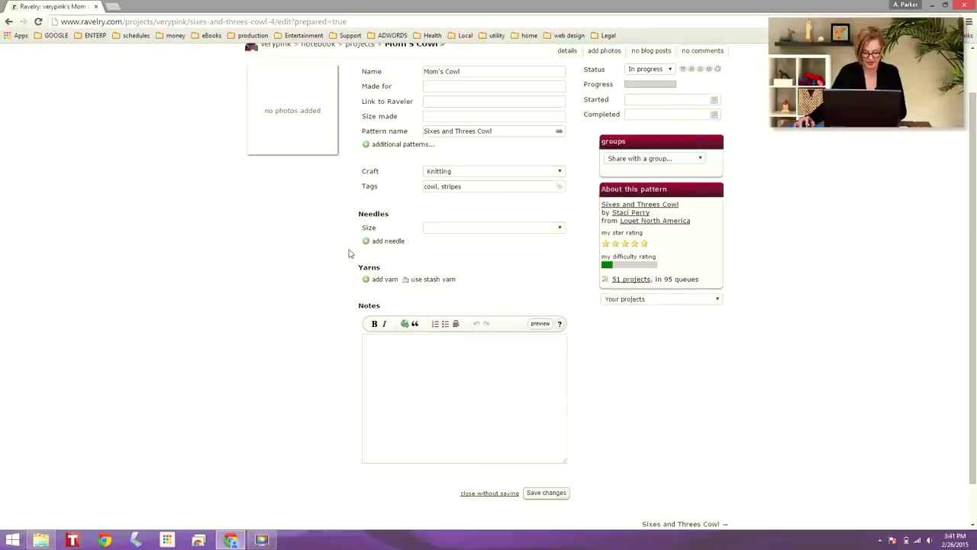
# - Search 'louet gems' and link Cherry Tree Hill Louet Gems Fingering, leaving colorway unset
pyautogui.click(382, 281)
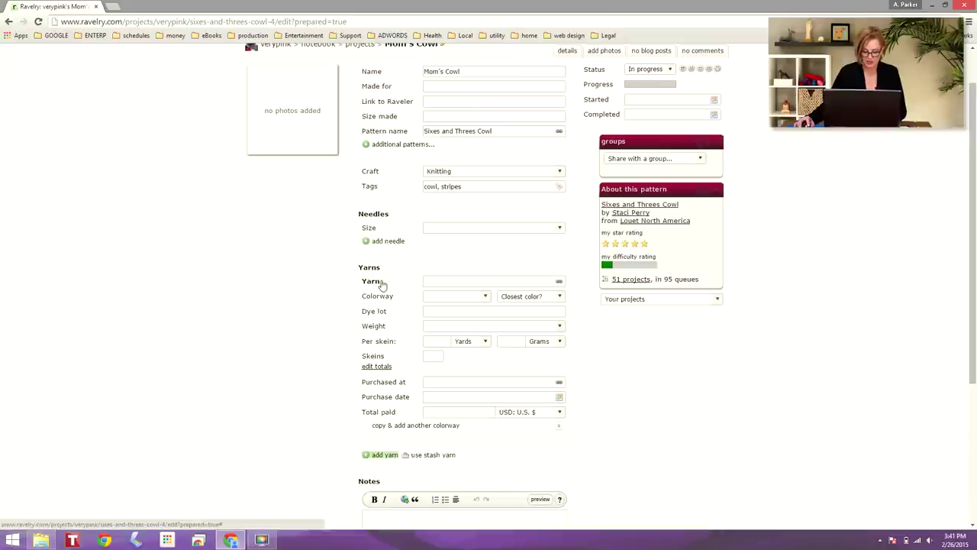
pyautogui.click(443, 280)
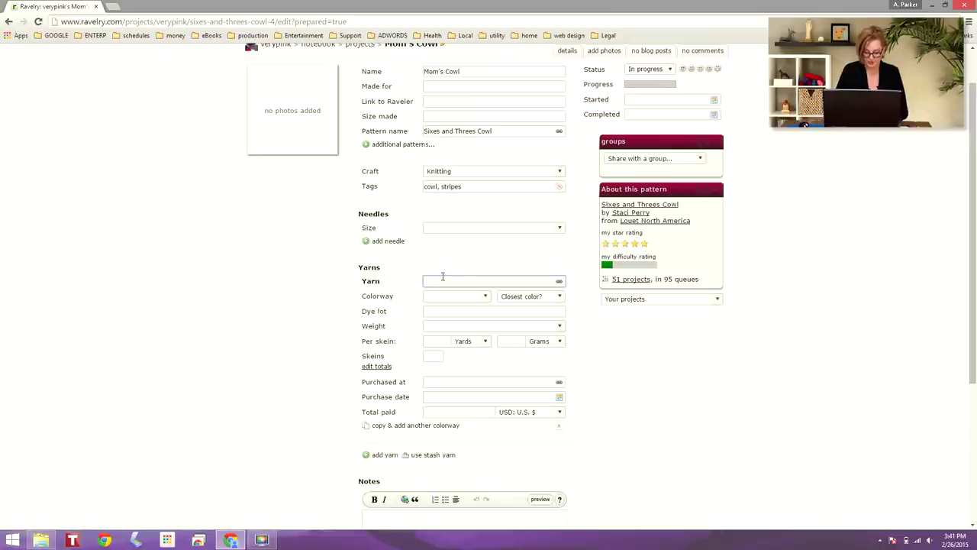
pyautogui.write('louet')
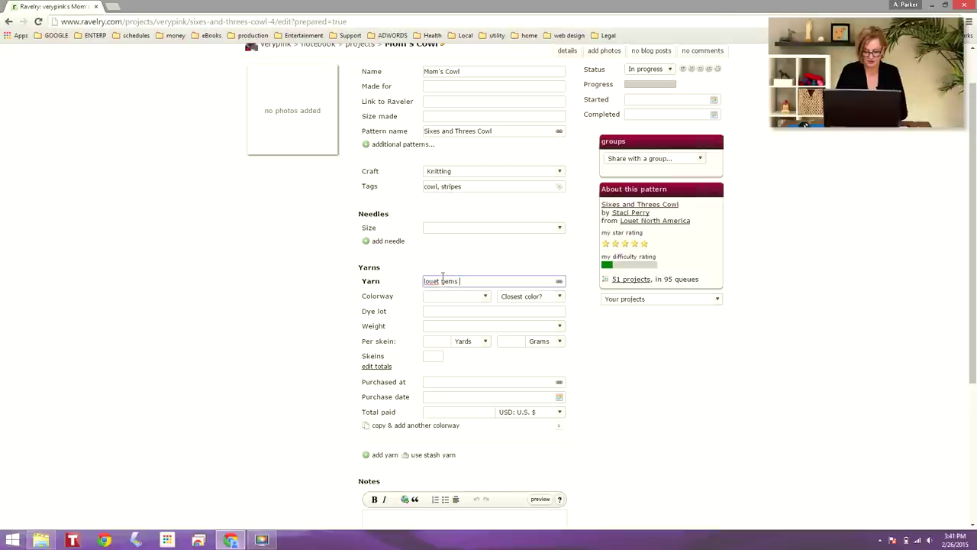
pyautogui.write(' gems')
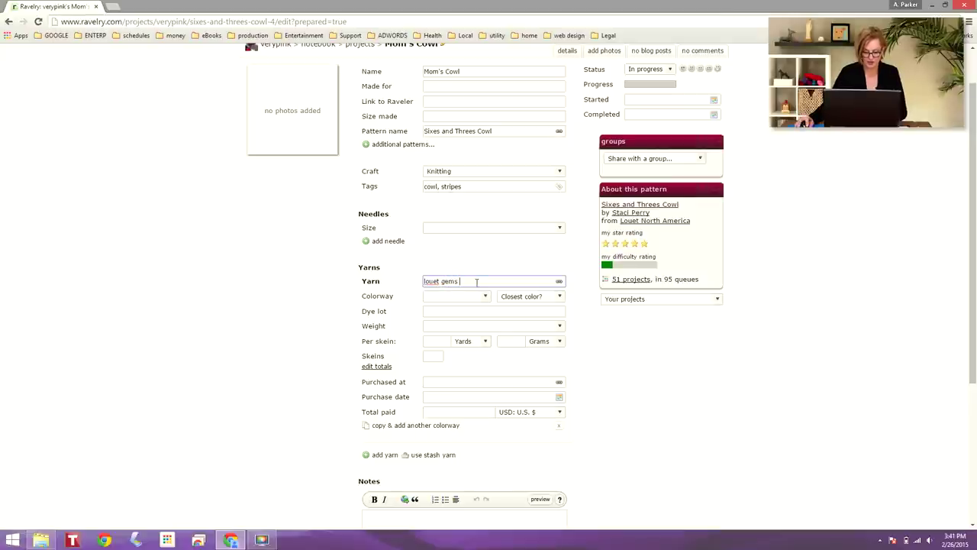
pyautogui.click(559, 282)
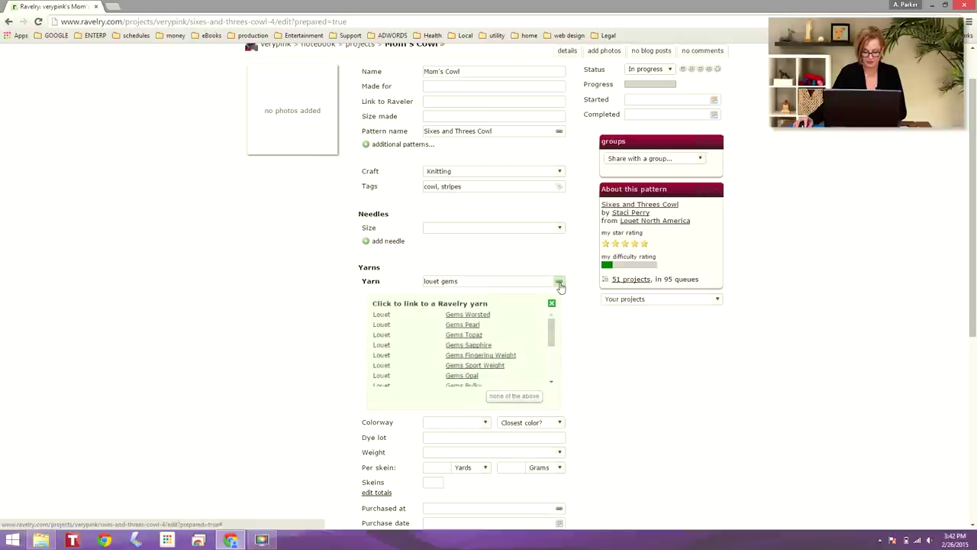
pyautogui.moveTo(555, 327); pyautogui.dragTo(573, 371)
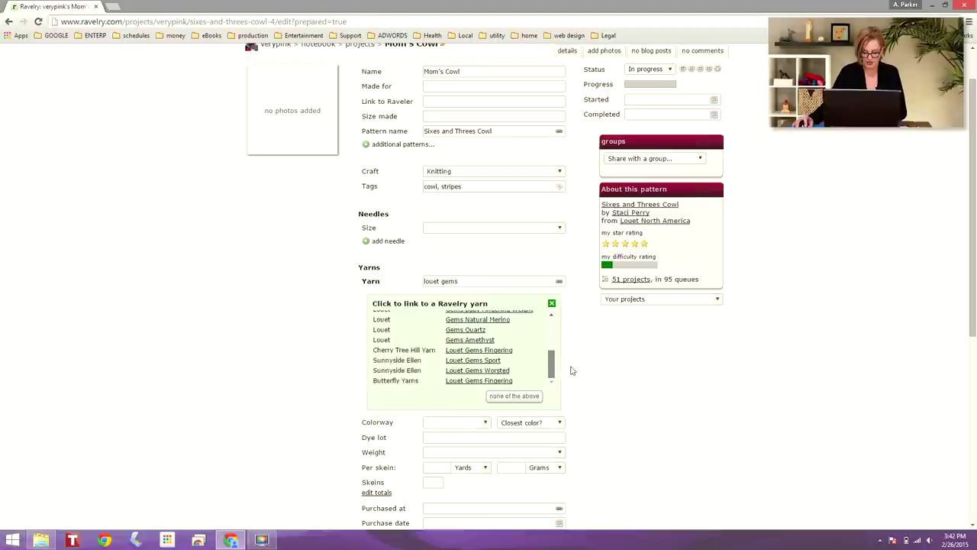
pyautogui.click(502, 353)
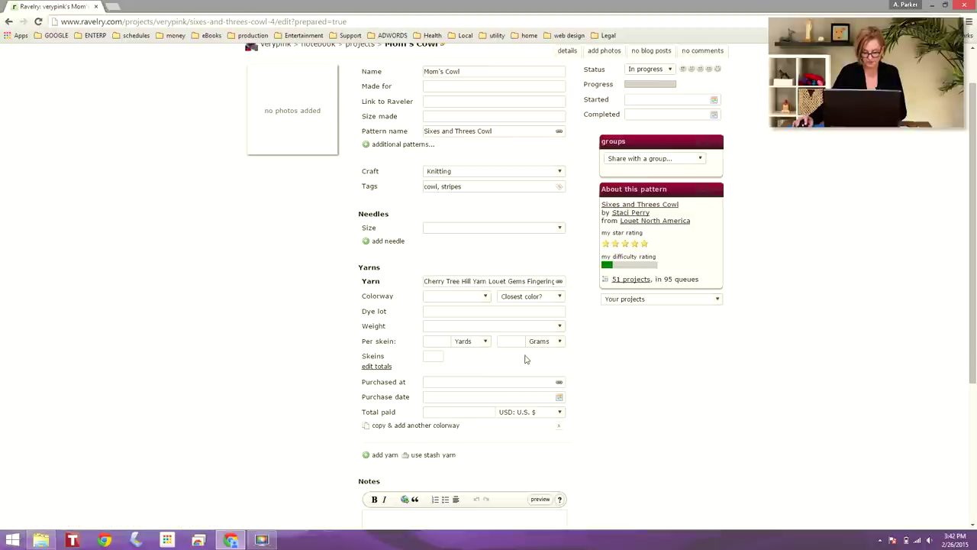
pyautogui.click(560, 281)
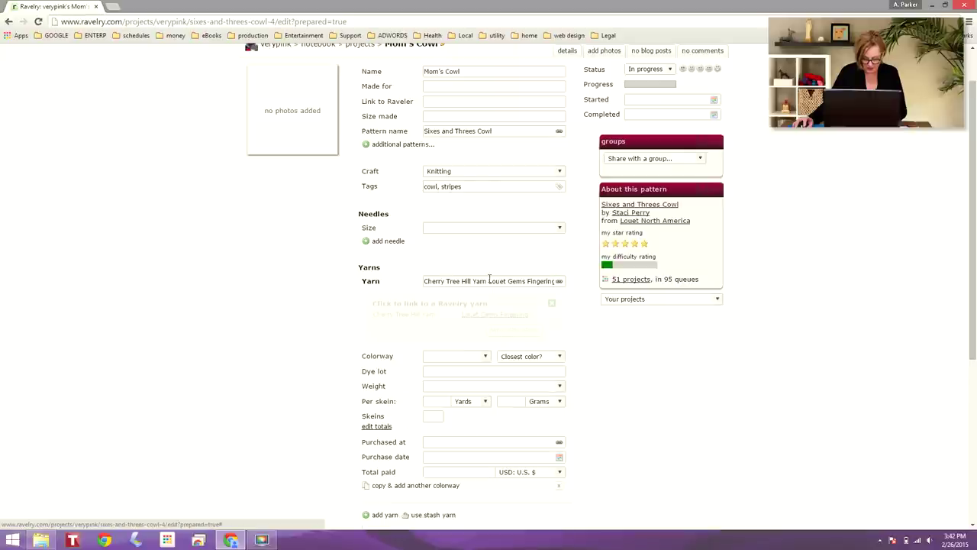
pyautogui.click(495, 315)
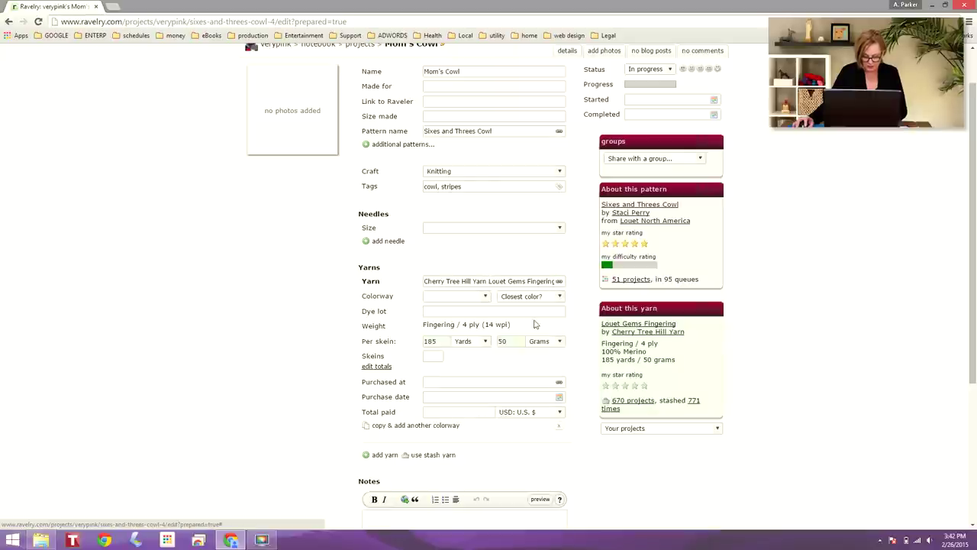
pyautogui.click(468, 296)
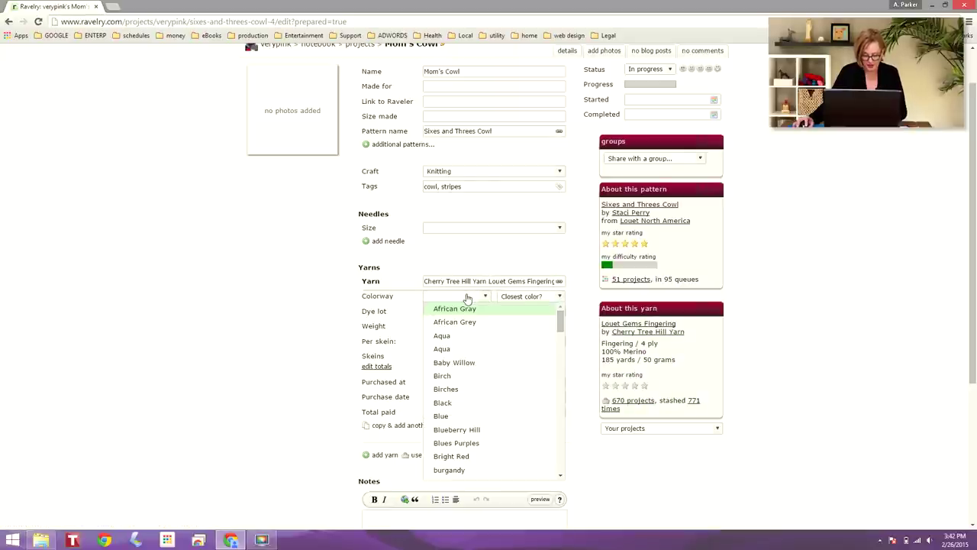
pyautogui.click(340, 284)
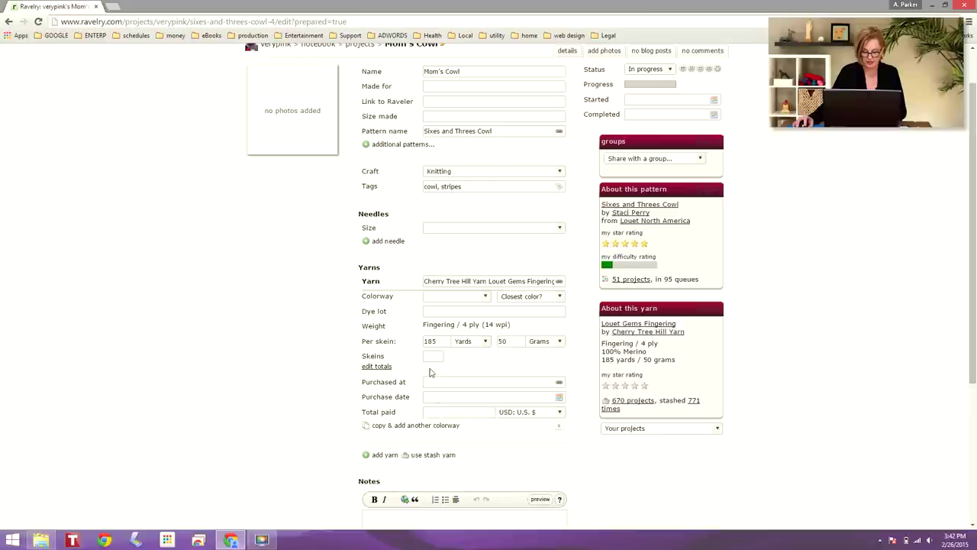
pyautogui.scroll(-1, 430, 370)
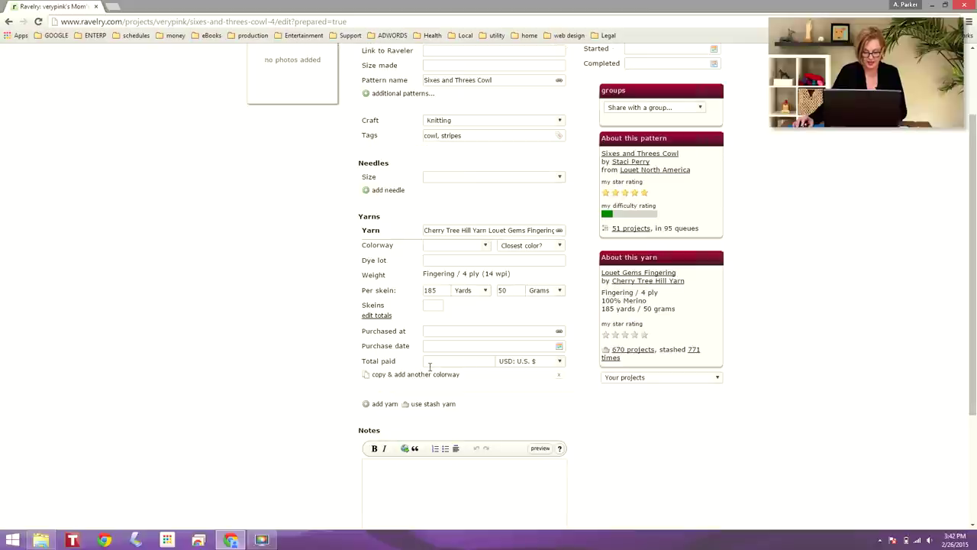
# - Add a second yarn entry below Louet Gems Fingering and click into the Notes box
pyautogui.click(386, 405)
pyautogui.scroll(-2, 386, 408)
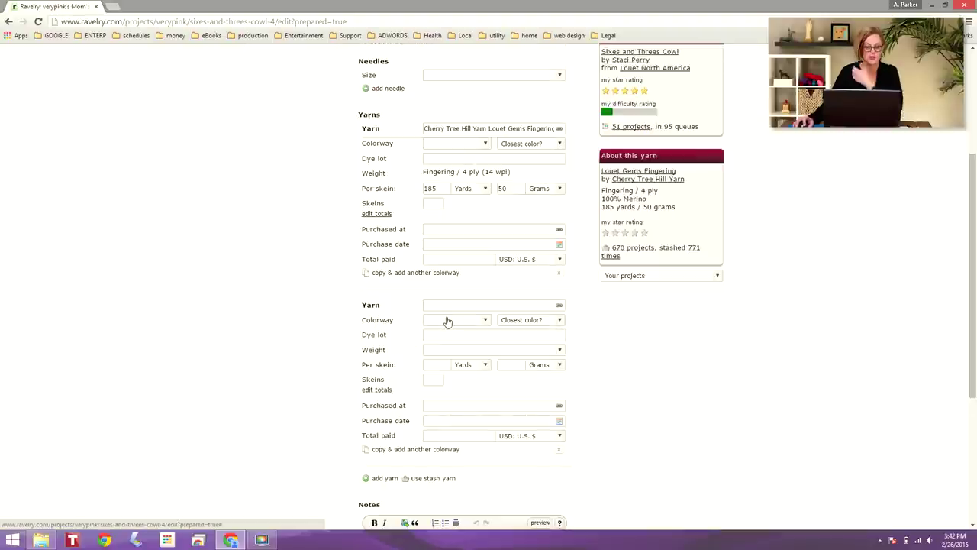
pyautogui.scroll(-2, 435, 349)
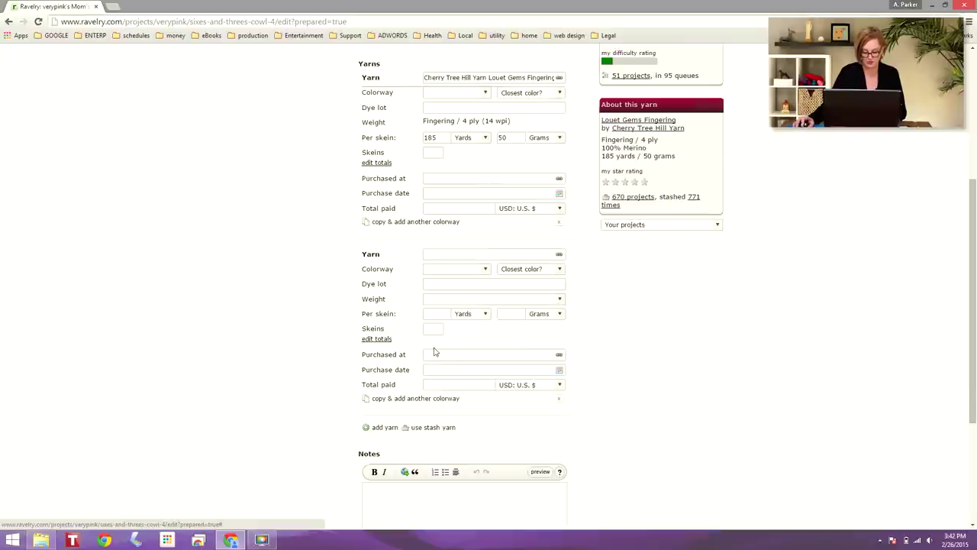
pyautogui.scroll(-2, 434, 350)
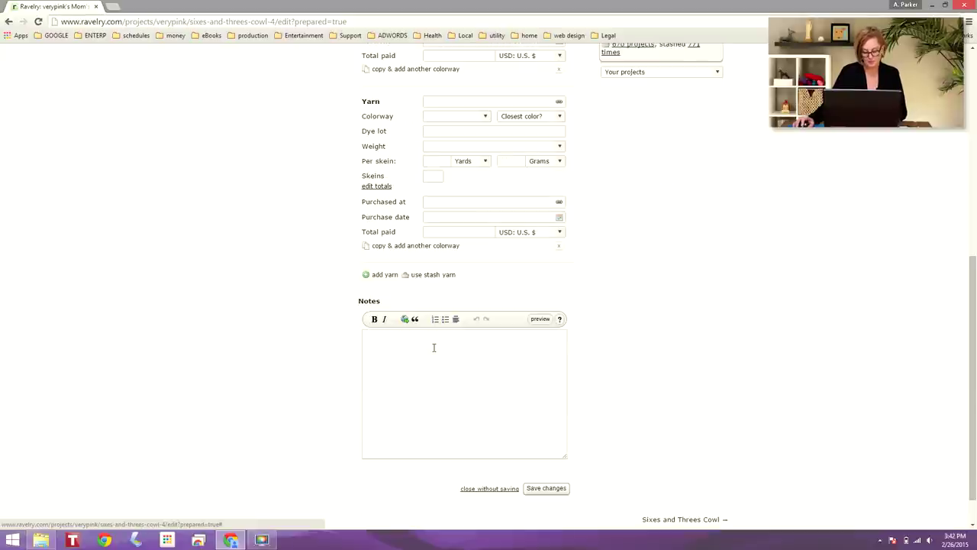
pyautogui.click(433, 349)
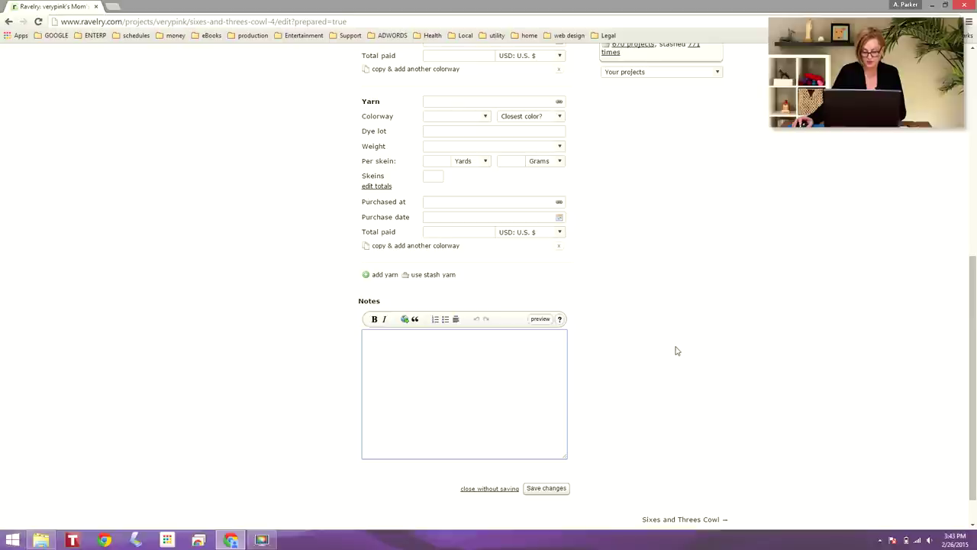
pyautogui.scroll(5, 675, 350)
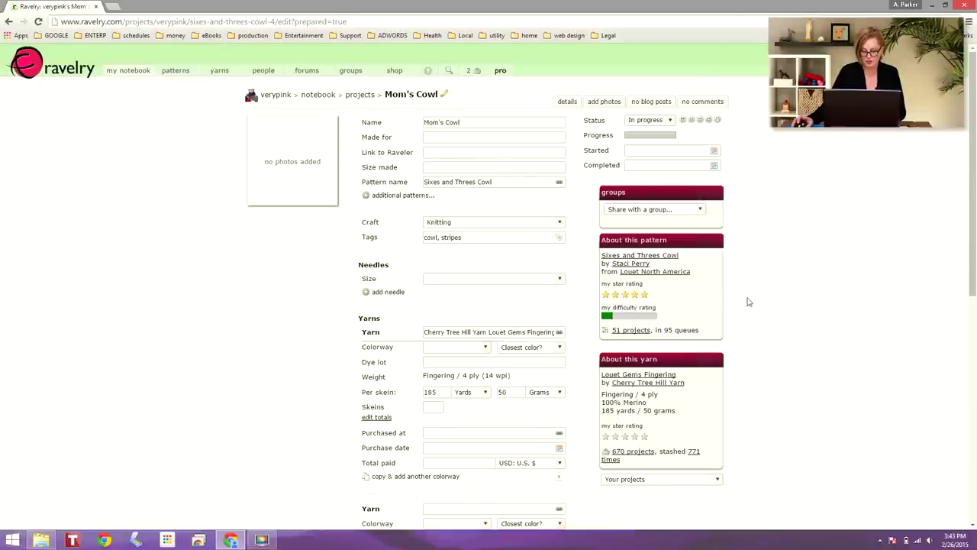
# - Change the Mom's Cowl status from In progress to Finished
pyautogui.click(661, 121)
pyautogui.click(659, 138)
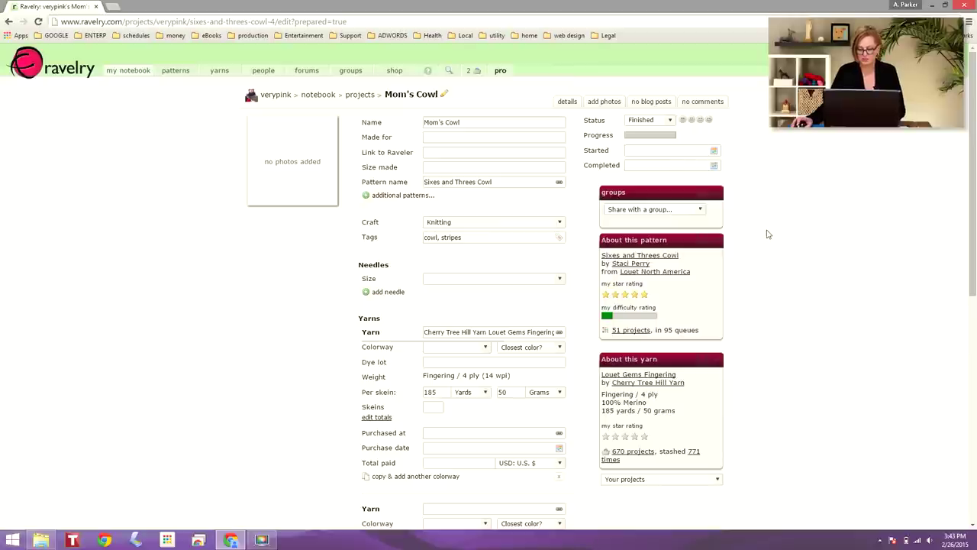
pyautogui.scroll(-2, 768, 234)
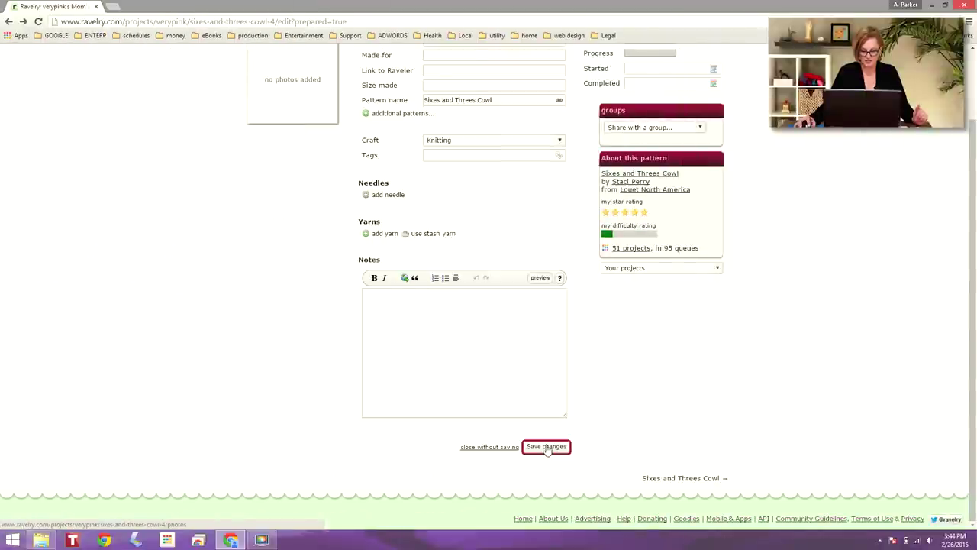
pyautogui.scroll(2, 601, 393)
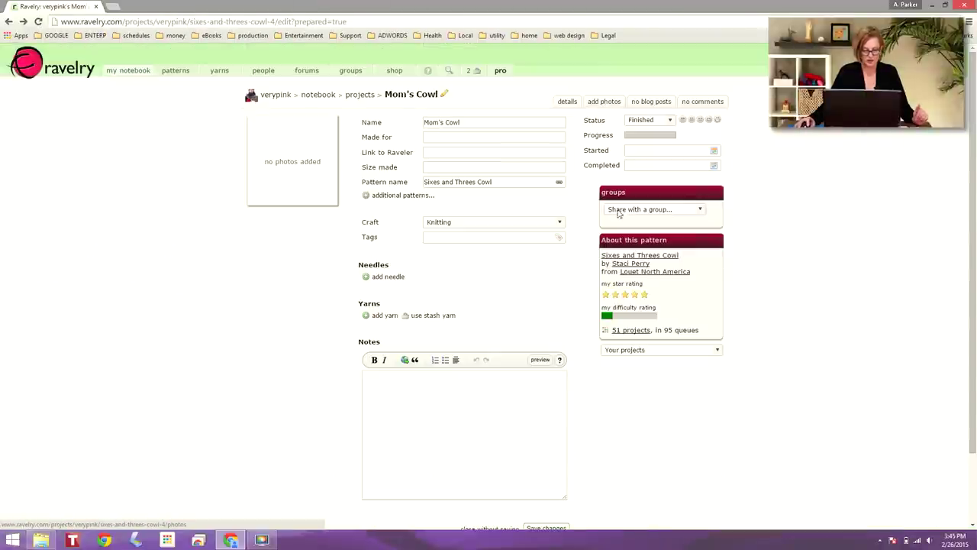
# - On the add photos page, choose Sixes_and_Threes_SM_patt_and_VP_medium.JPG from the computer
pyautogui.click(599, 103)
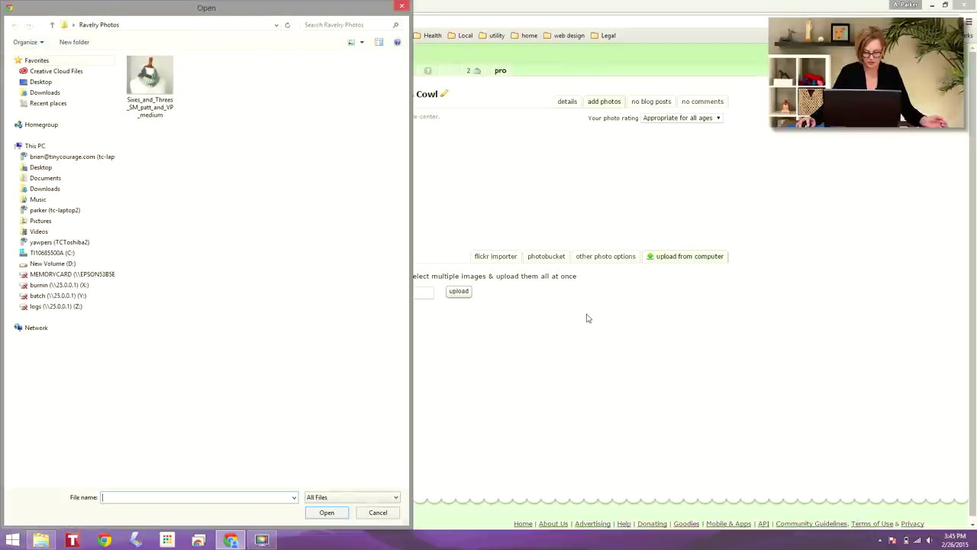
pyautogui.click(156, 83)
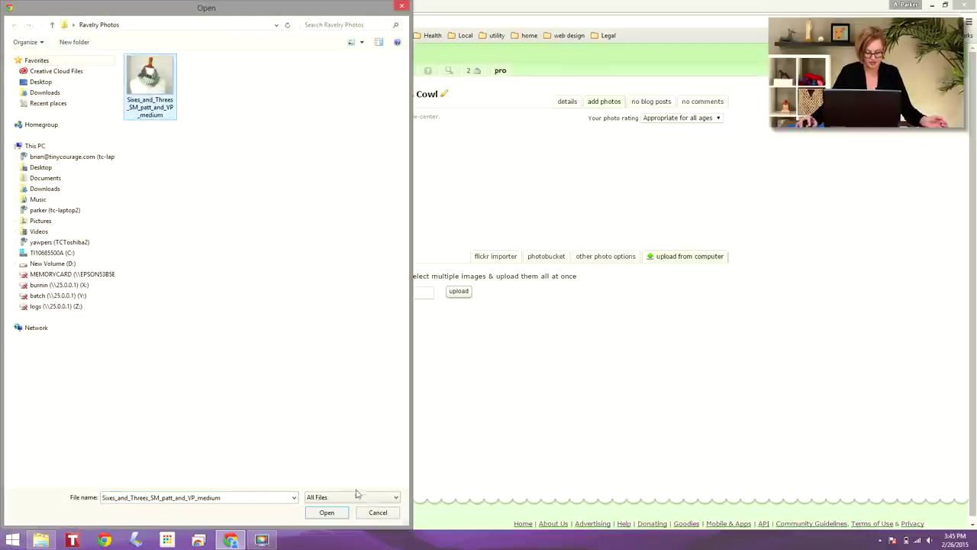
pyautogui.click(338, 511)
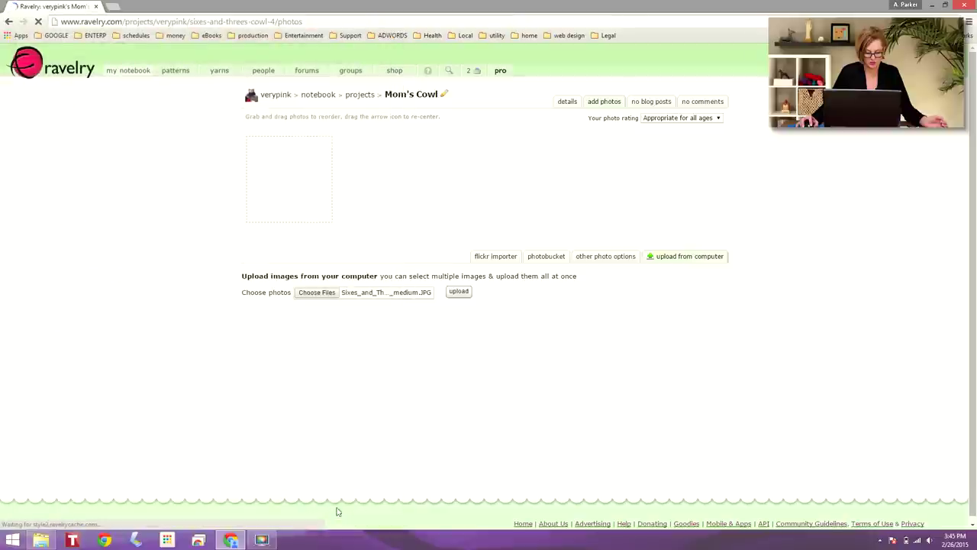
# - Upload the chosen cowl photo and drag to re-center its thumbnail crop
pyautogui.click(459, 292)
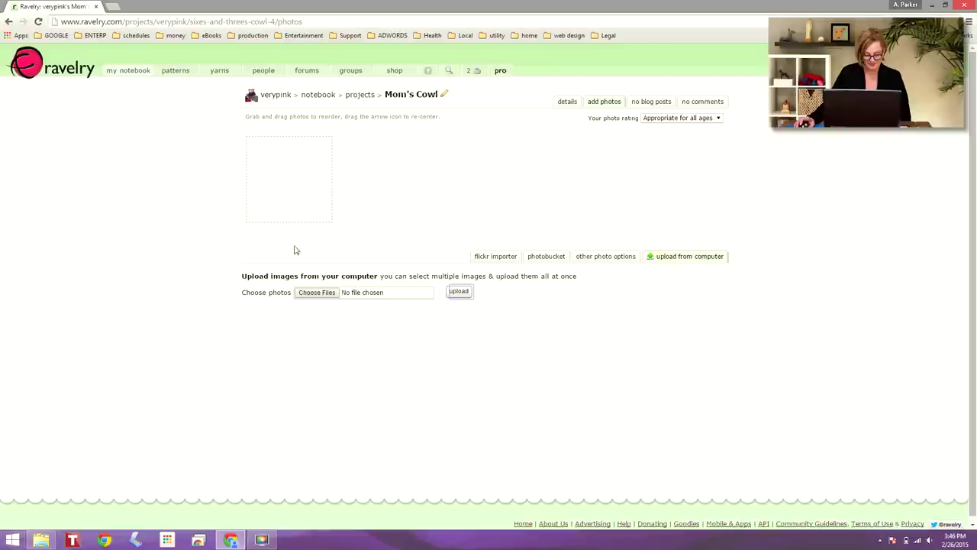
pyautogui.click(314, 296)
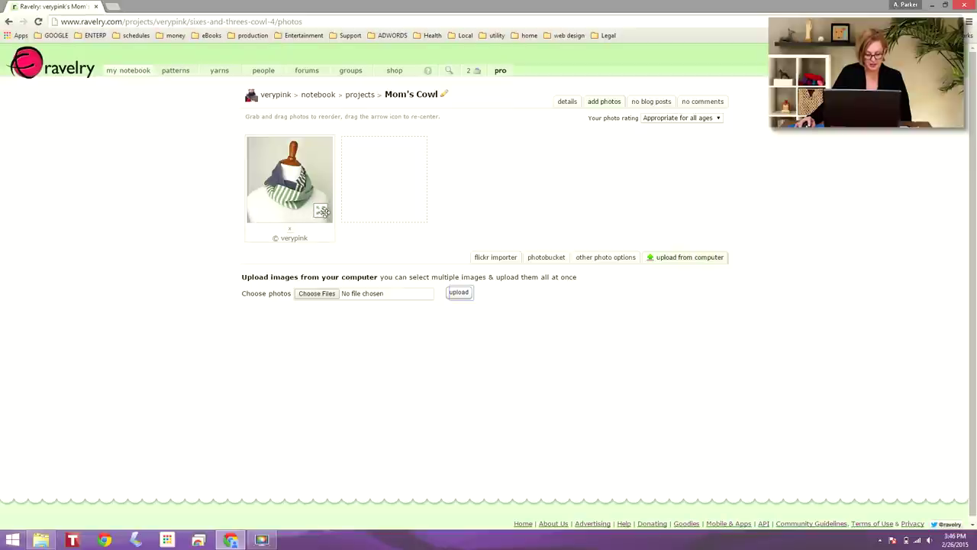
pyautogui.moveTo(321, 211)
pyautogui.mouseDown()
pyautogui.moveTo(332, 219)
pyautogui.moveTo(325, 212)
pyautogui.mouseUp()
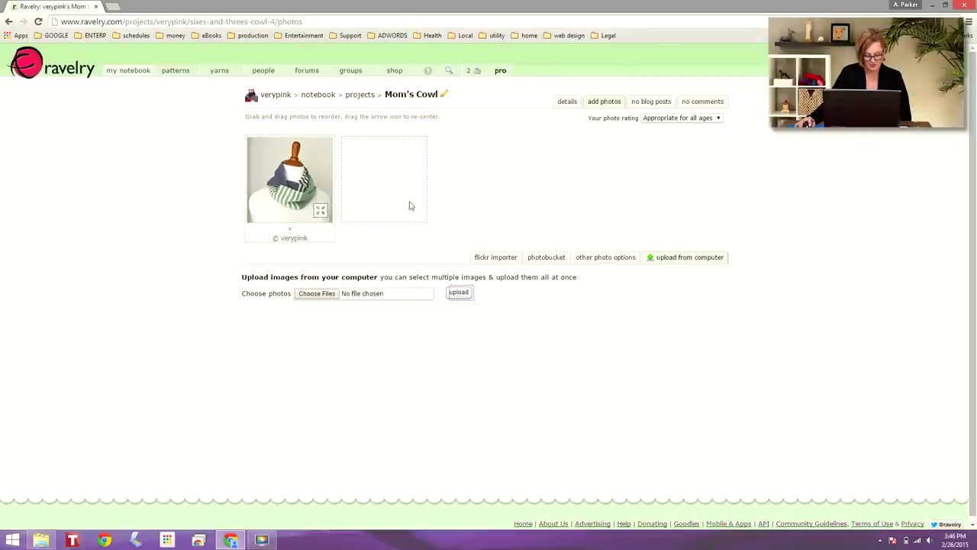
# - Switch to the details tab to view Mom's Cowl with its new photo
pyautogui.click(567, 101)
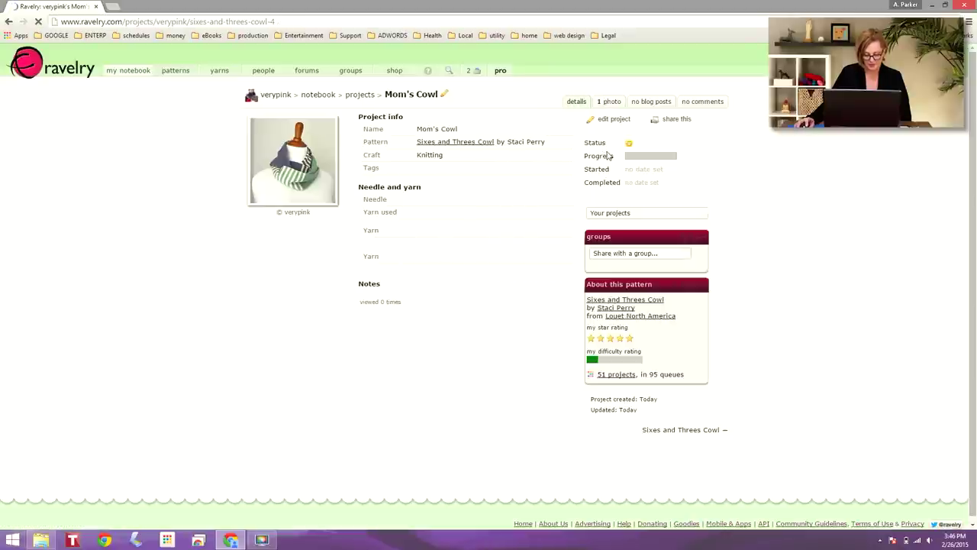